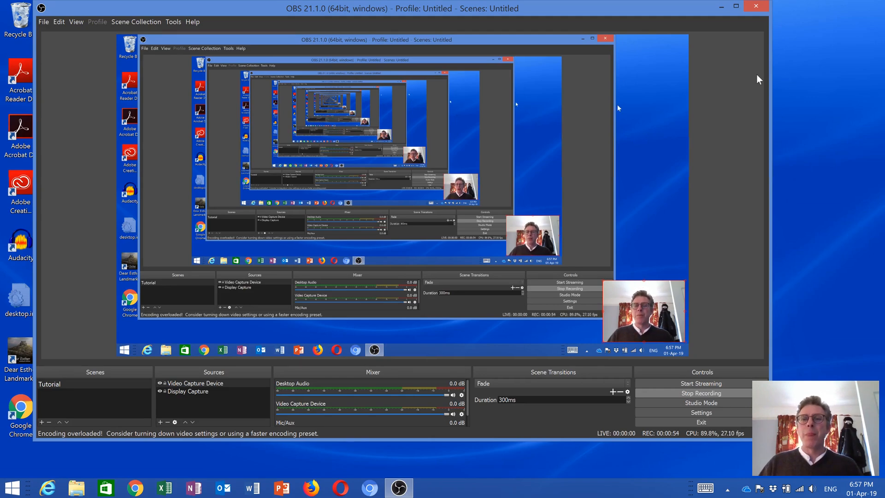
Step: Minimise the recording window, launch VLC media player and accept its privacy and network access policy with both options enabled
left_click(720, 8)
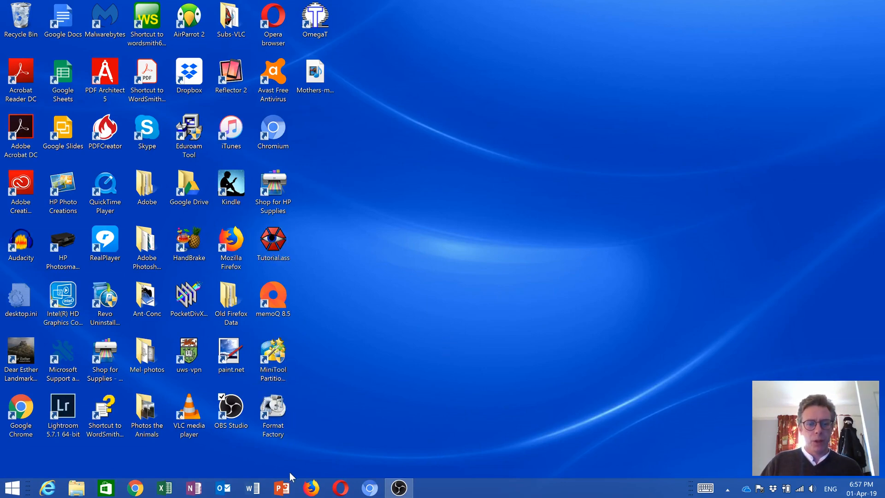
left_click(184, 410)
double_click(184, 410)
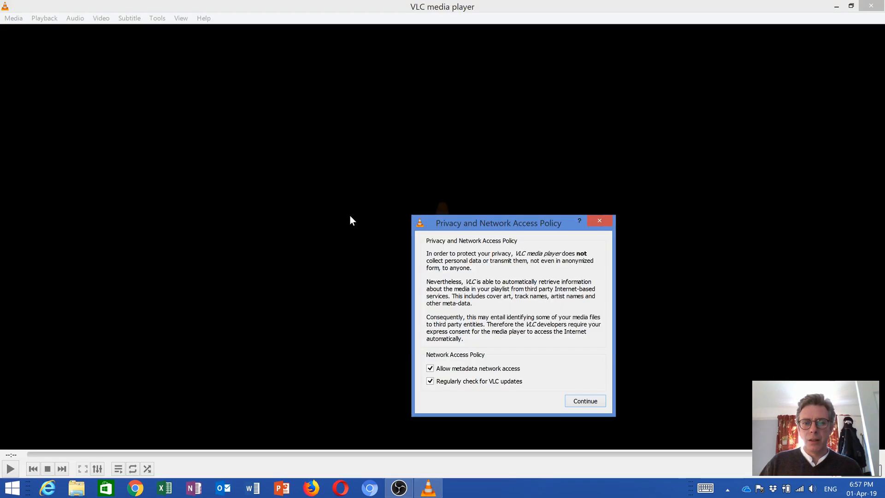
left_click(585, 401)
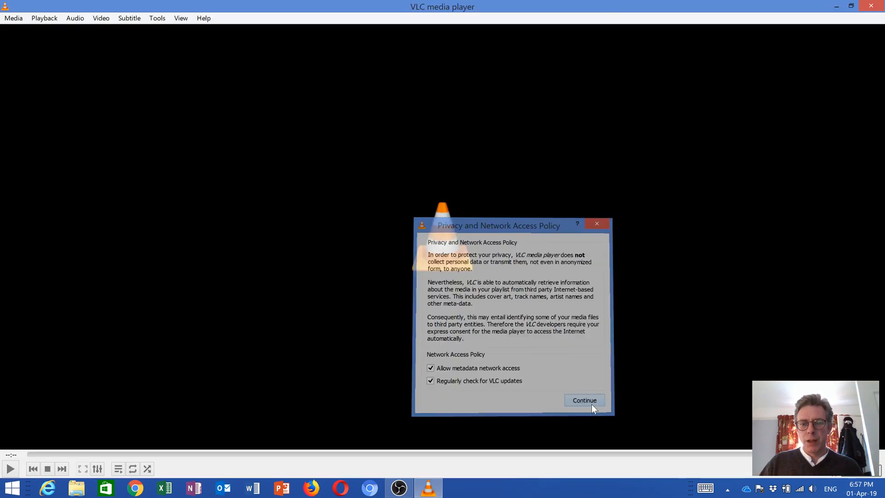
Step: Begin a new stream with Mothers-motorcycle-2.mp4 from the Mothers-motorbike folder as the source video
left_click(9, 18)
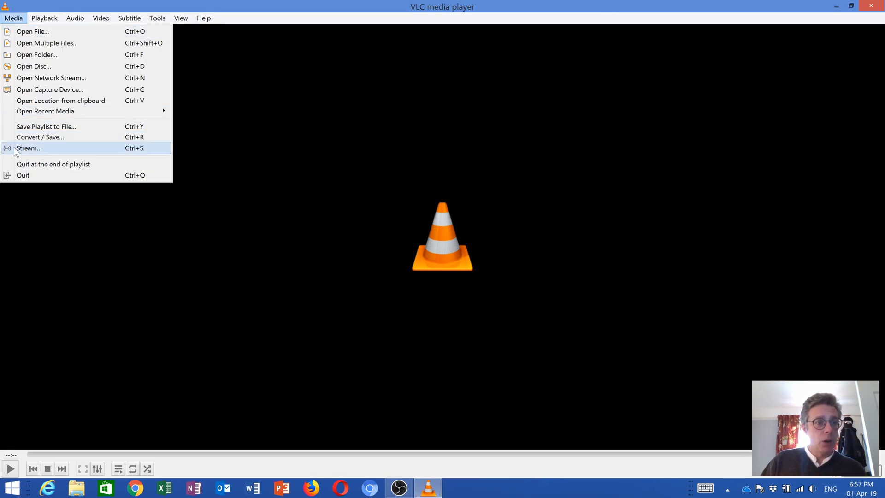
left_click(47, 148)
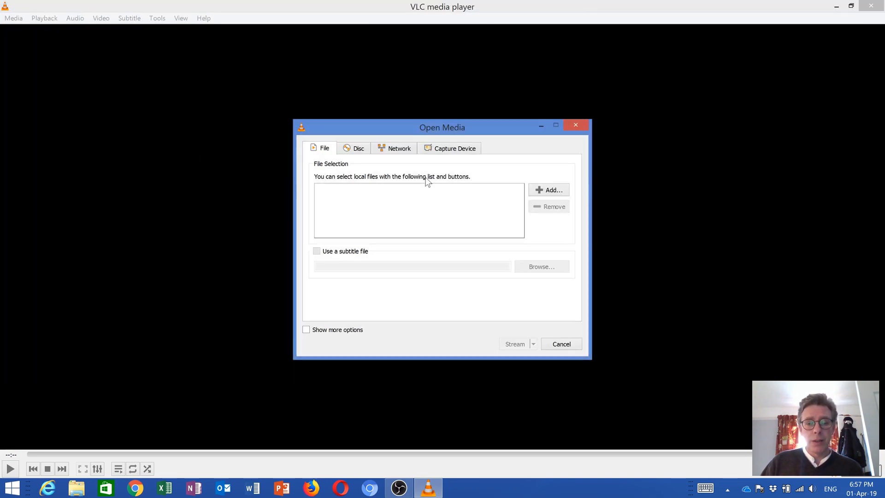
left_click(549, 190)
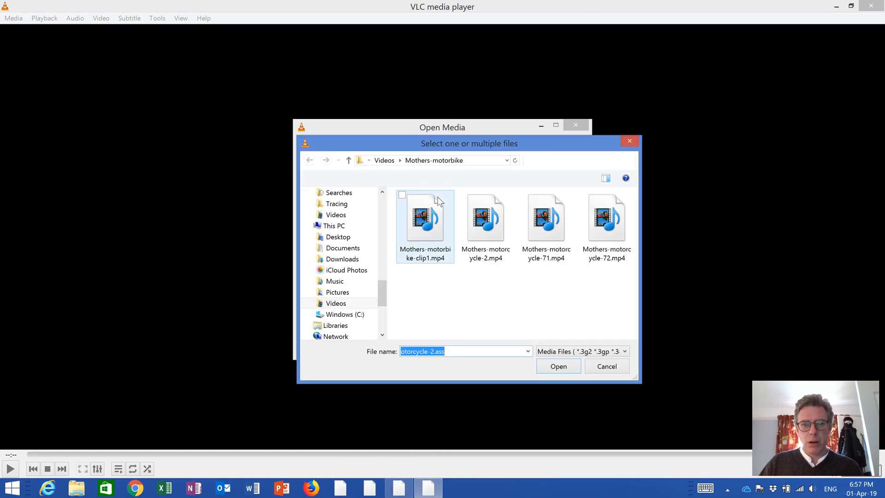
double_click(488, 212)
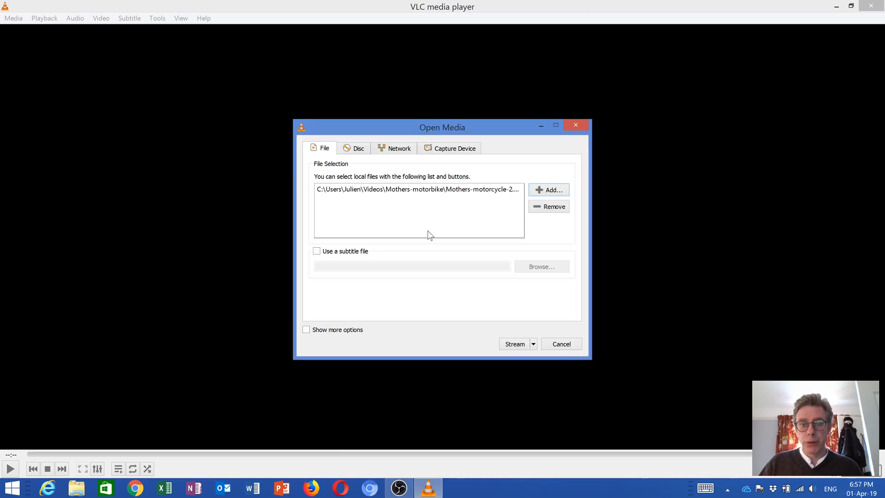
Step: Attach the subtitle file Mothers-motorcycle-2.ass to the source video and proceed to the stream output setup
left_click(317, 251)
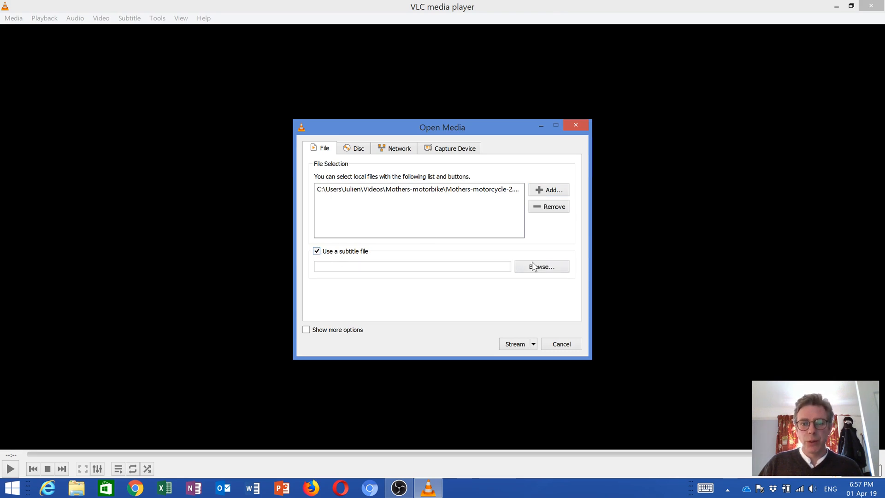
left_click(550, 271)
double_click(453, 258)
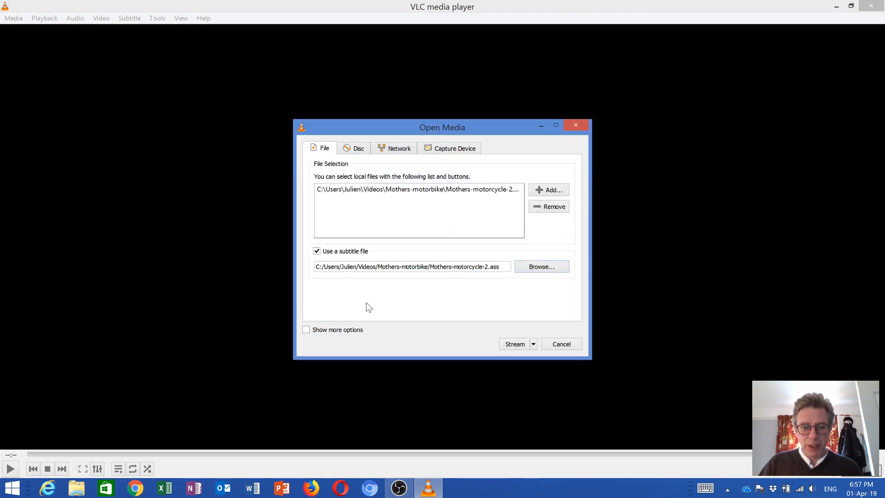
left_click(515, 345)
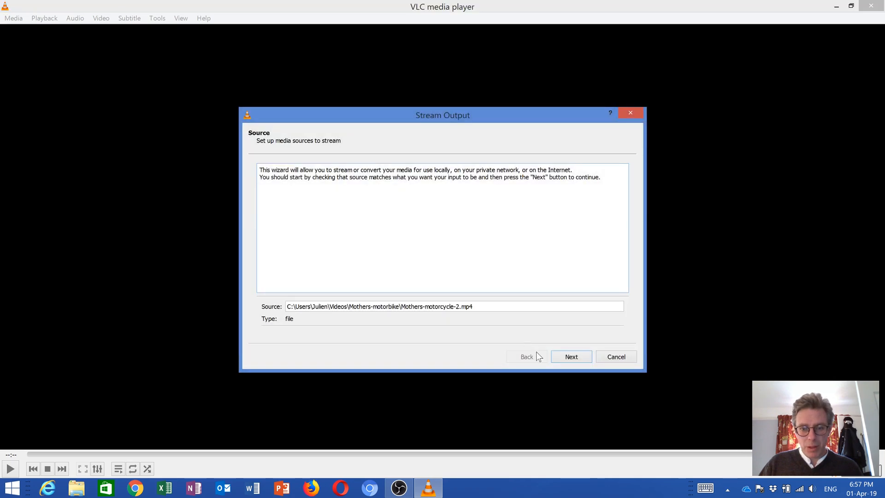
Step: Add a File destination for the stream, saved as Mothers-motorcycle-73.mp4 in the Mothers-motorbike folder
left_click(571, 358)
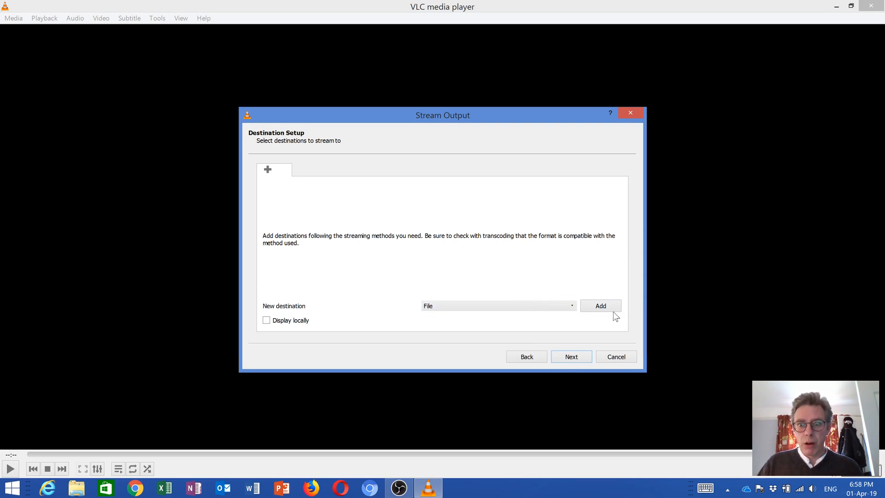
left_click(605, 308)
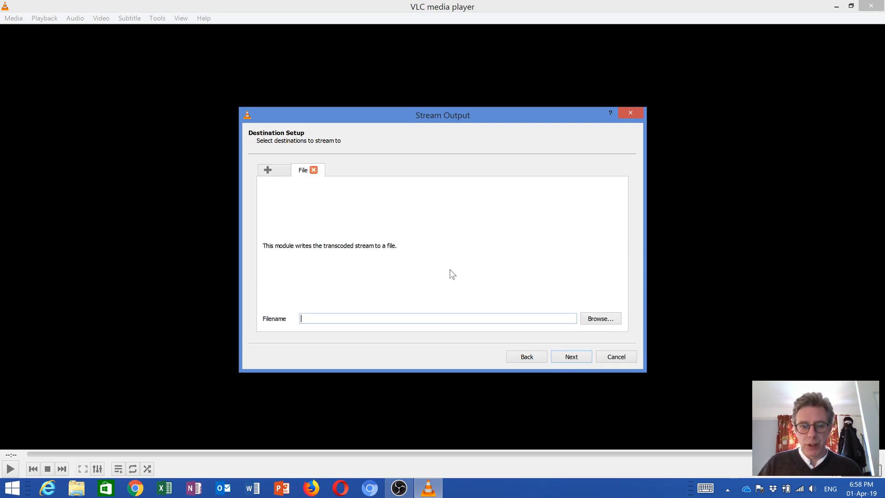
left_click(603, 319)
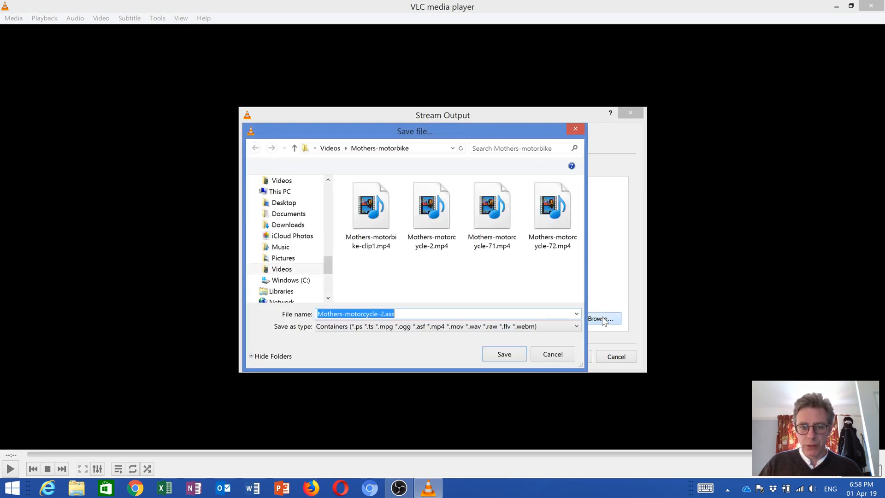
left_click(558, 225)
key("Tab")
left_click(388, 313)
key("BackSpace")
type("3")
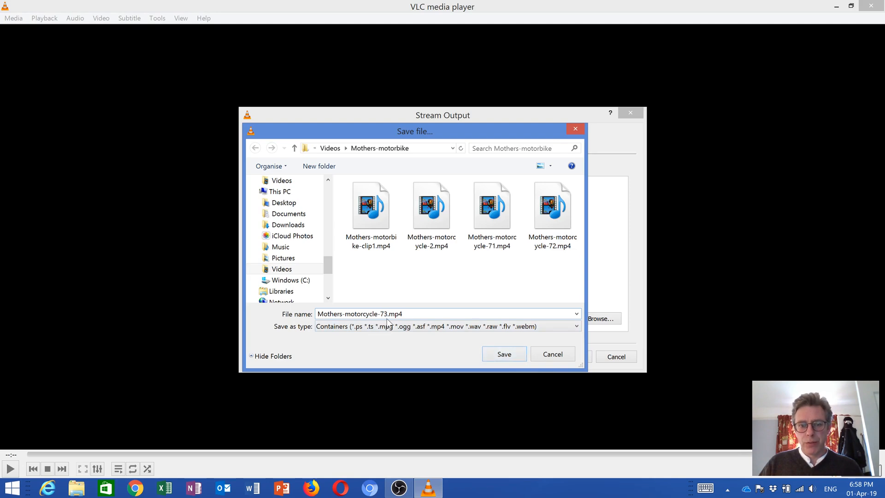
left_click(496, 358)
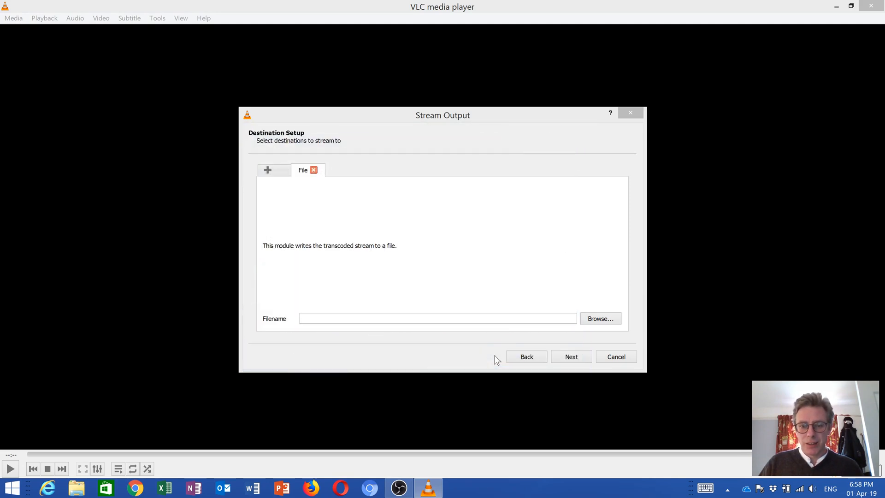
left_click(577, 358)
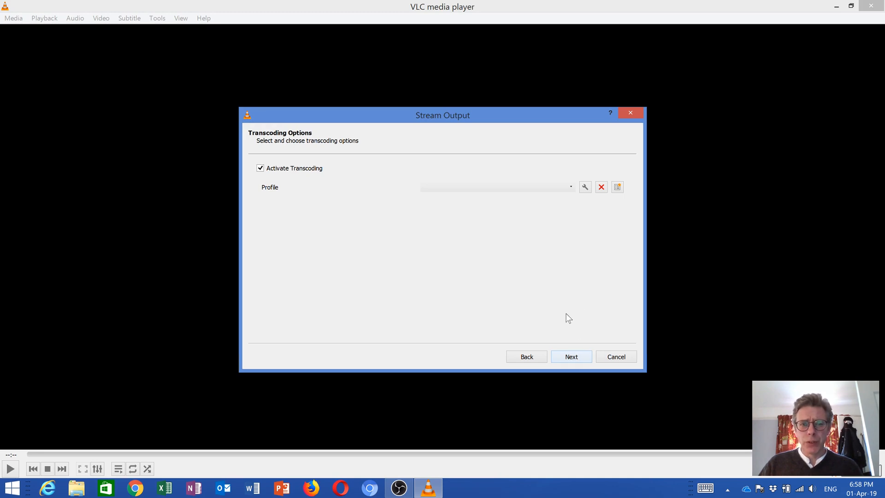
Step: Choose the Video - H.264 + MP3 (MP4) transcoding profile and select H-264 as its video codec in the profile settings
left_click(551, 186)
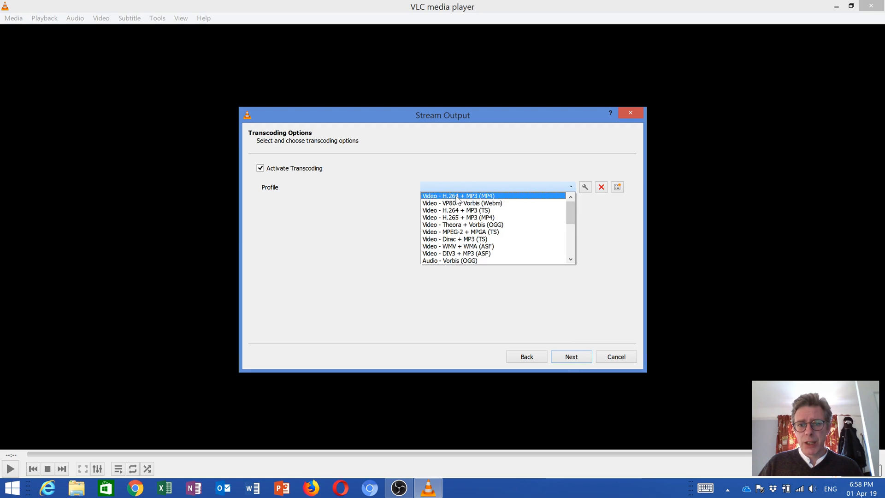
left_click(482, 195)
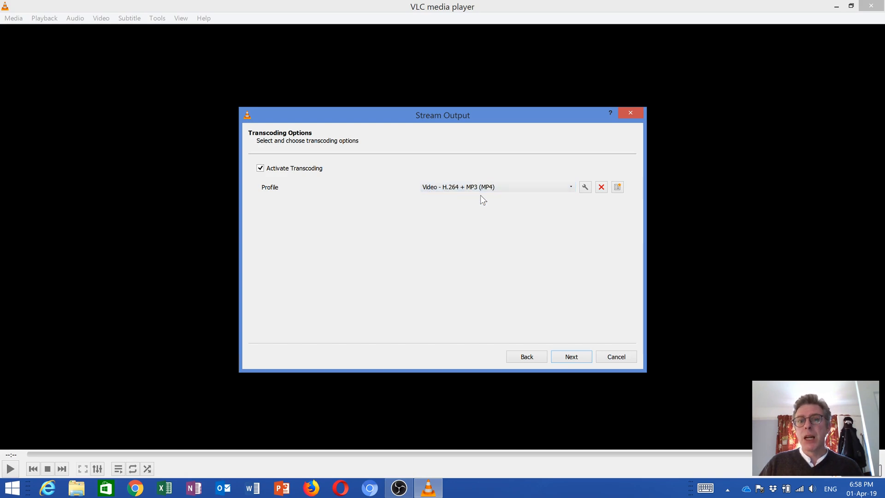
left_click(585, 186)
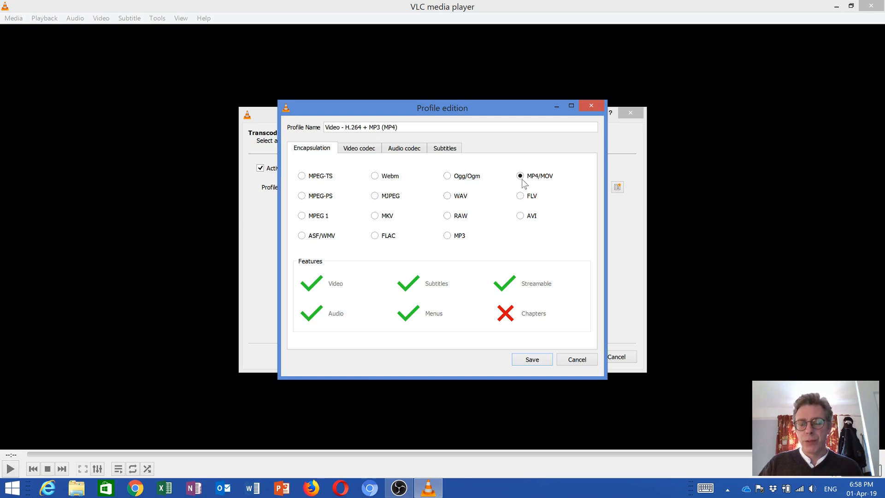
left_click(373, 151)
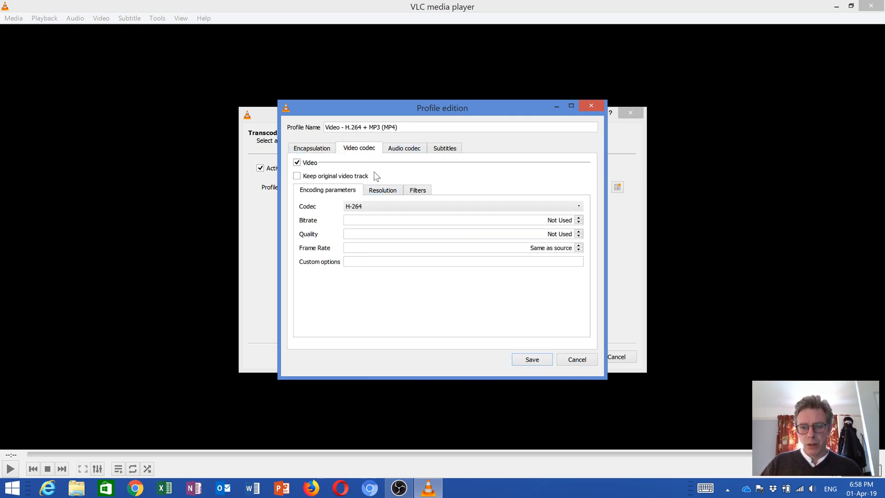
left_click(362, 206)
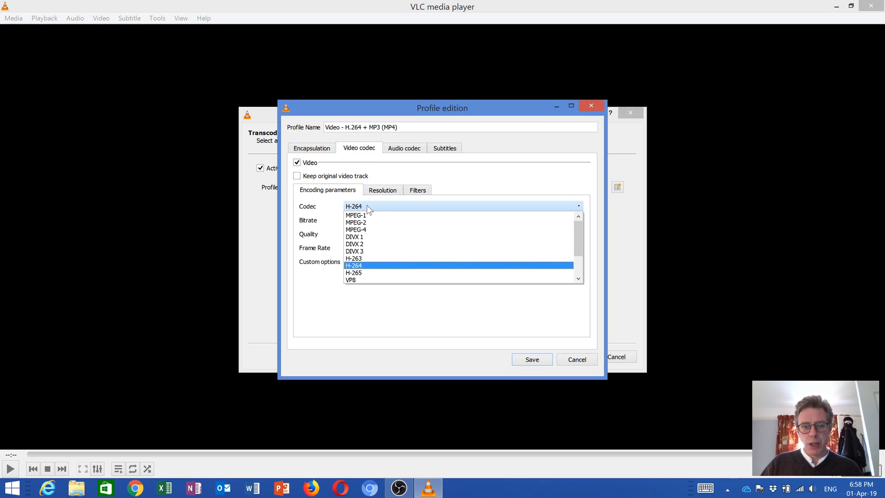
left_click(356, 265)
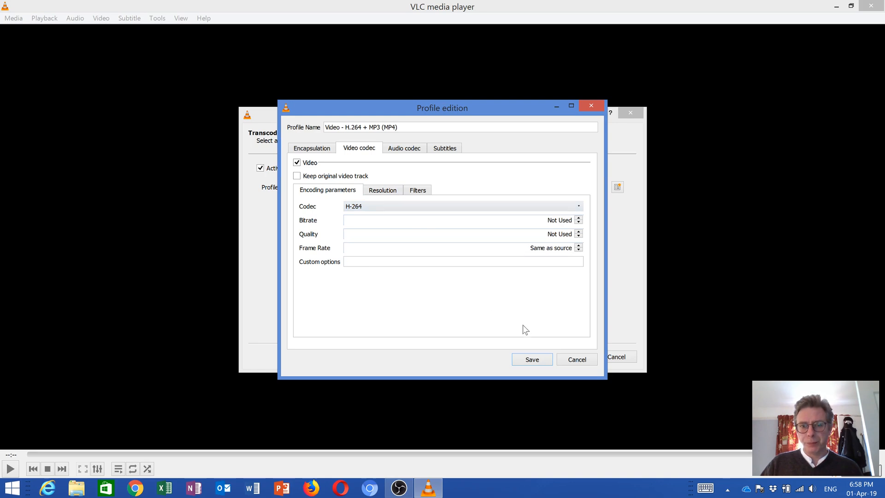
Step: Set the profile to keep the original audio track and overlay subtitles on the video, and save it
left_click(422, 155)
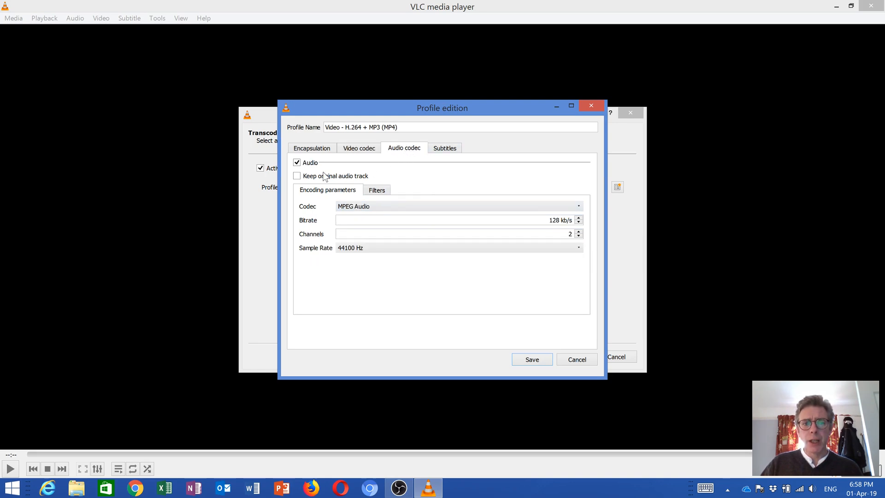
left_click(297, 176)
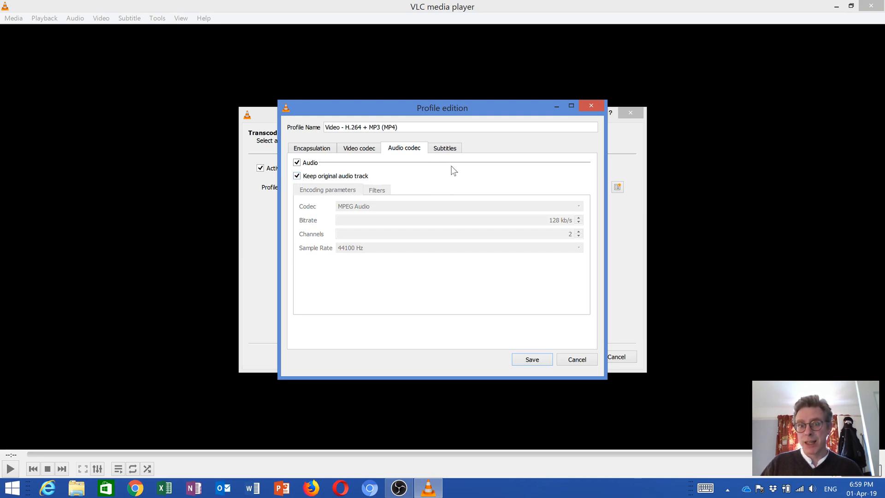
left_click(450, 148)
left_click(296, 163)
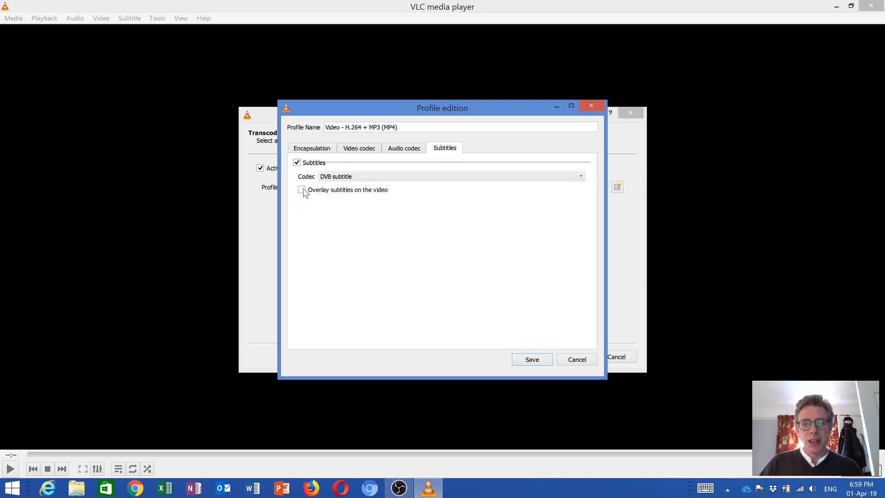
left_click(303, 190)
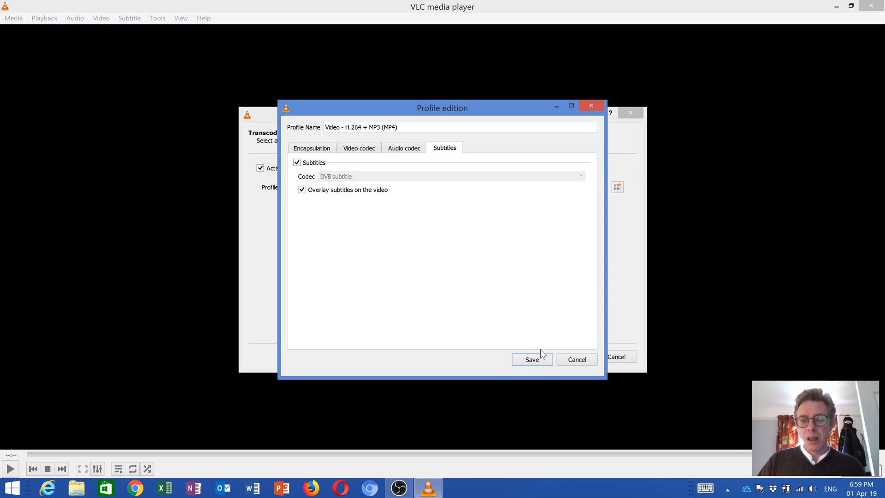
left_click(533, 361)
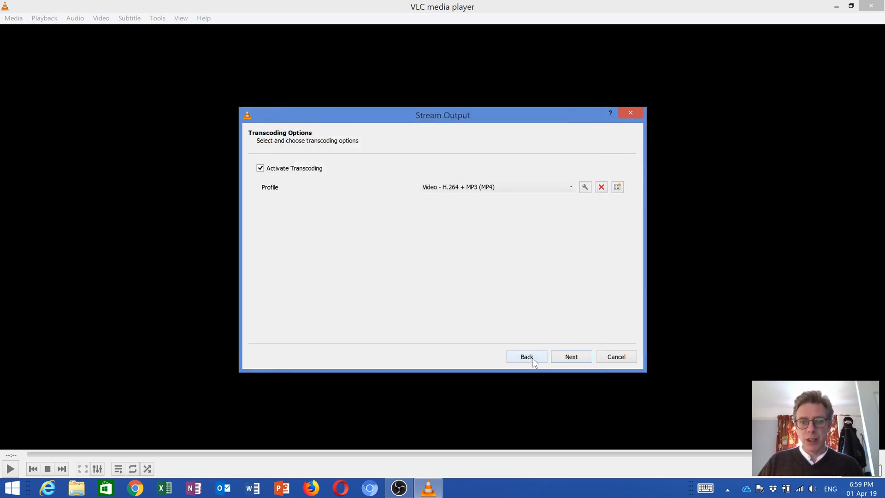
Step: Run the stream with the default additional options and close VLC once it has finished
left_click(572, 357)
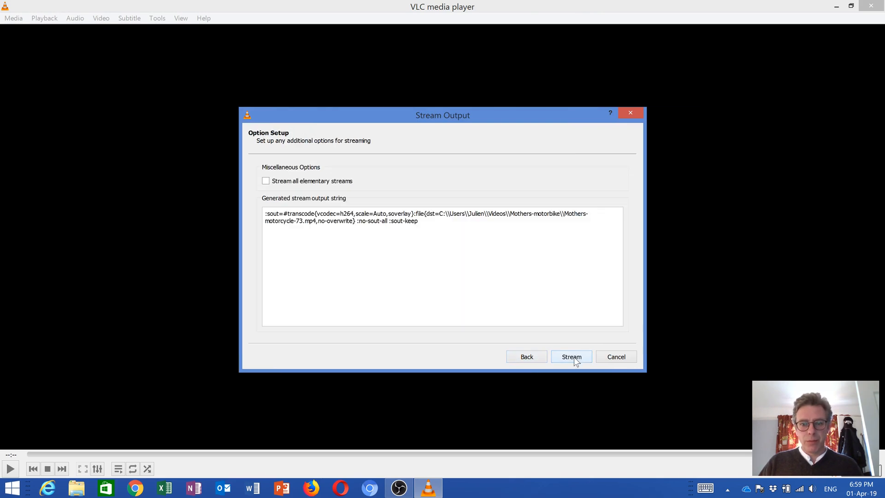
left_click(573, 357)
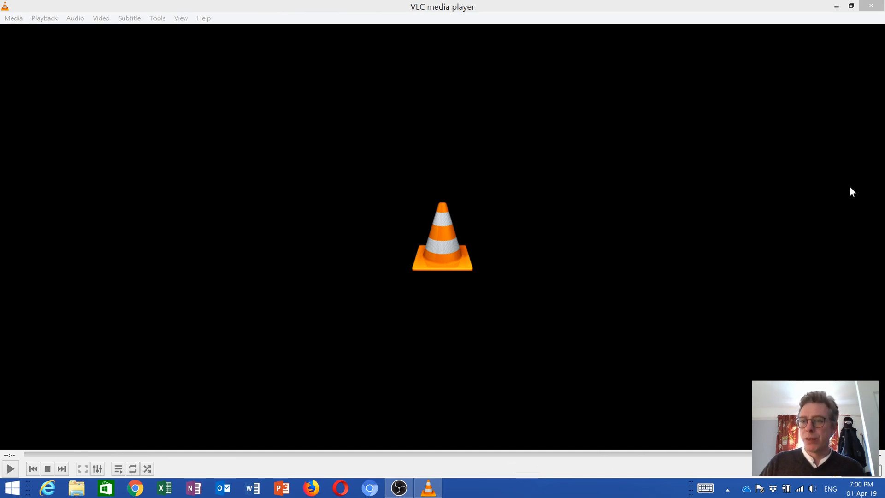
left_click(879, 6)
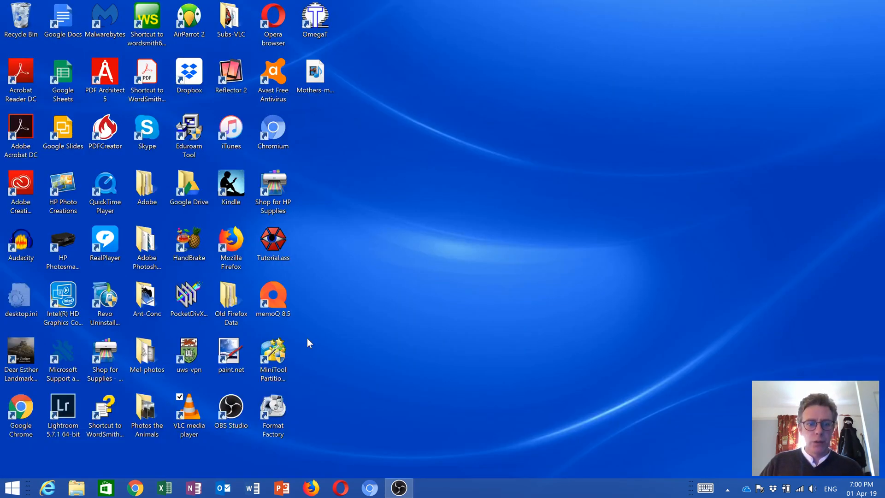
Step: Play Mothers-motorcycle-73.mp4 from the Mothers-motorbike folder in Videos to check its subtitles, and close the player
left_click(77, 490)
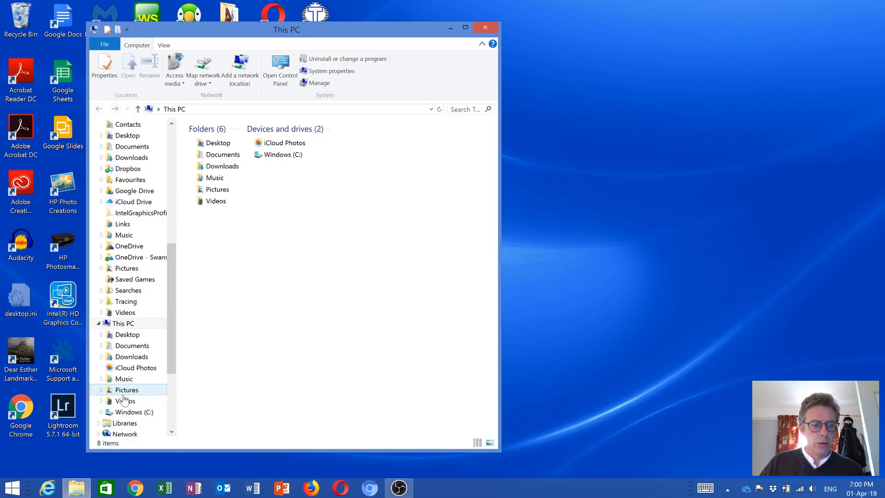
left_click(125, 400)
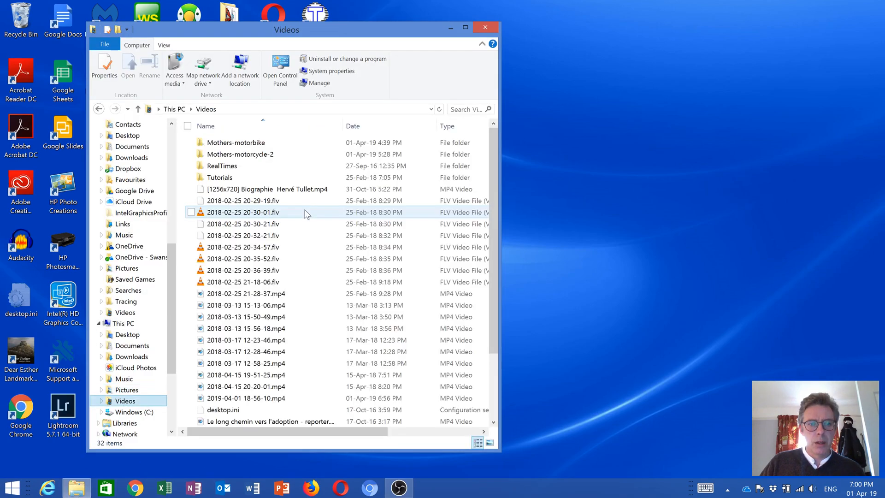
left_click(255, 144)
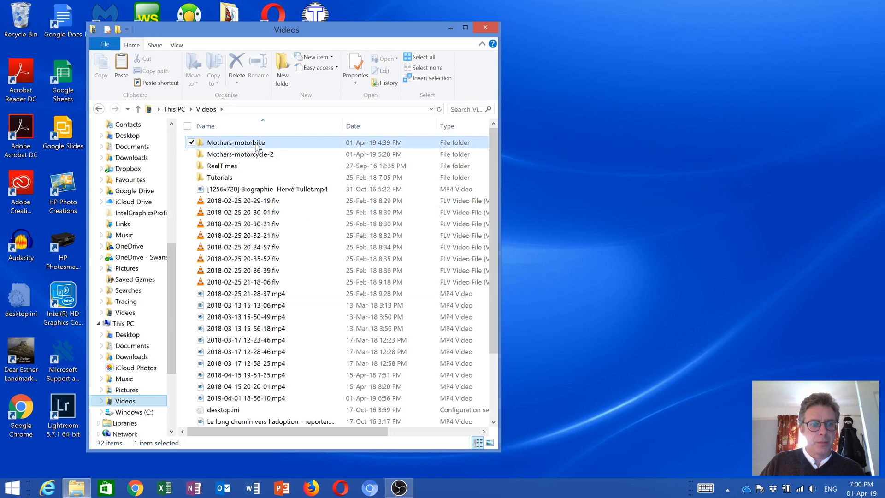
double_click(256, 146)
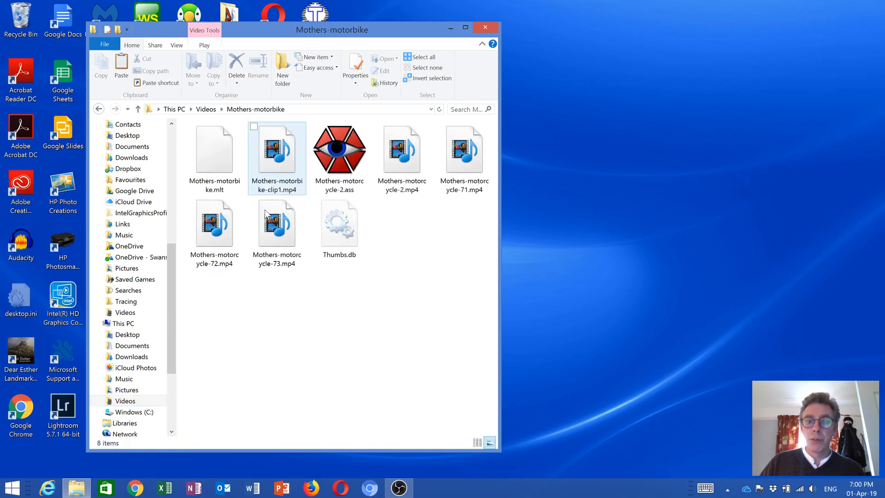
left_click(276, 224)
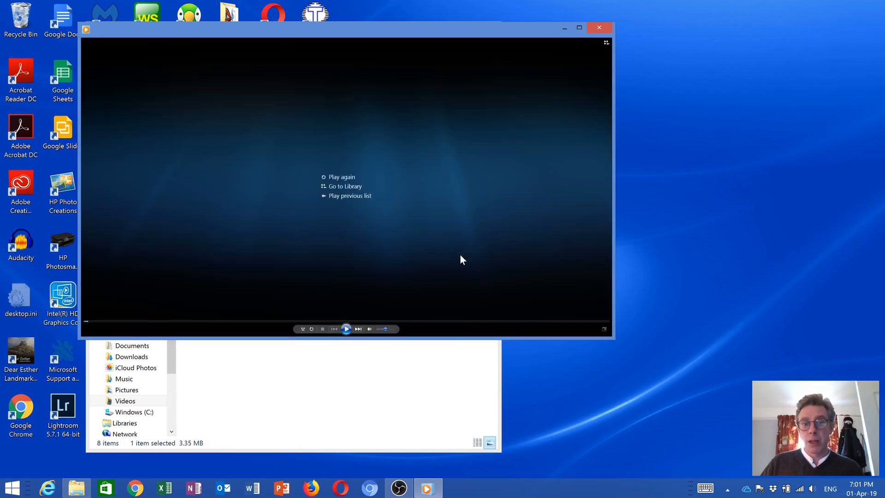
left_click(598, 29)
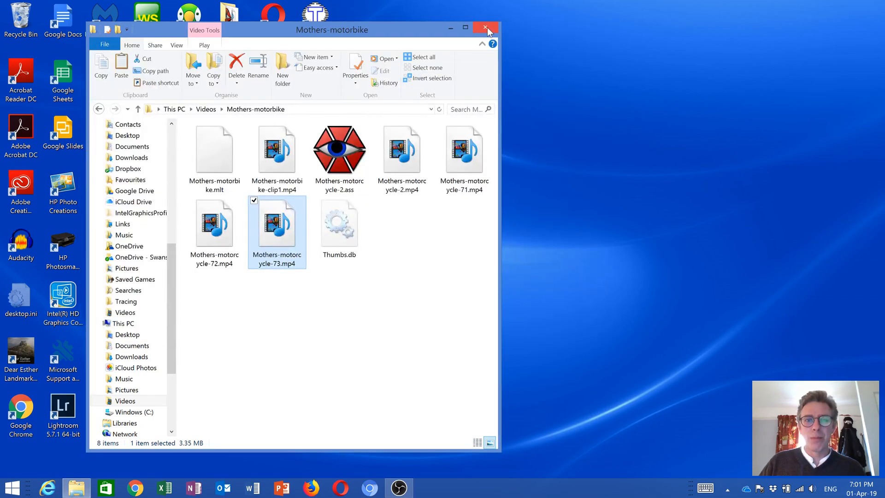